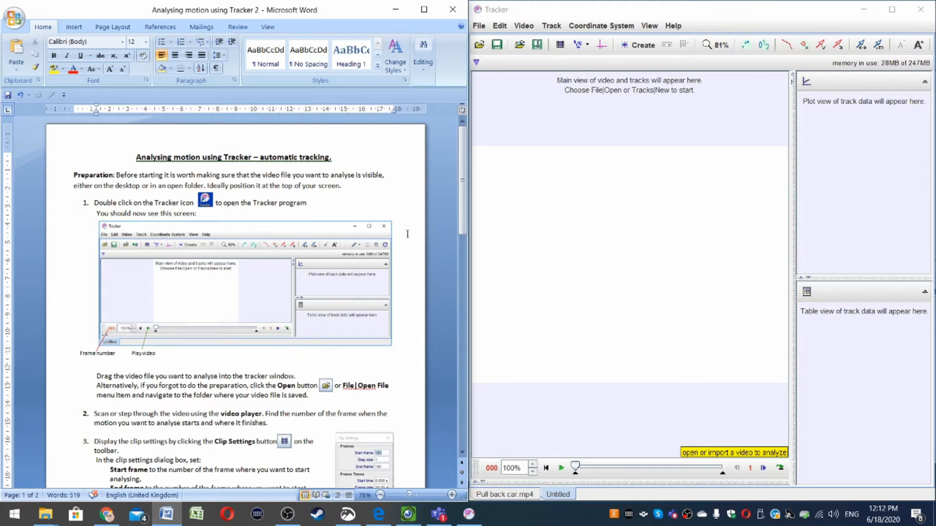
pyautogui.click(479, 28)
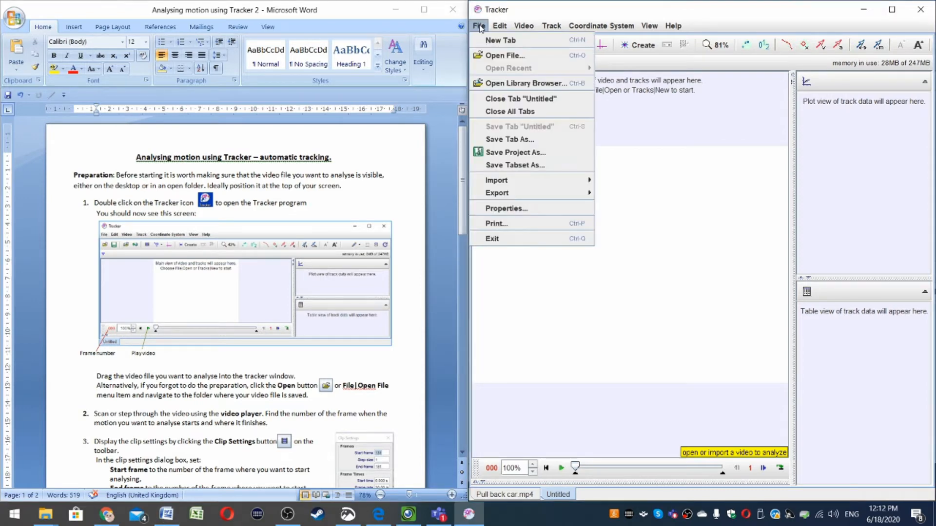
pyautogui.click(493, 56)
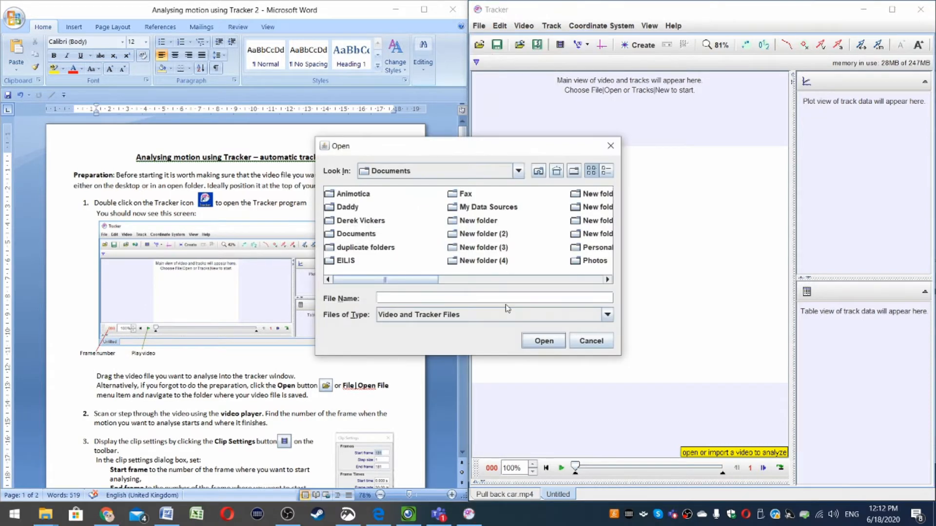
pyautogui.click(586, 337)
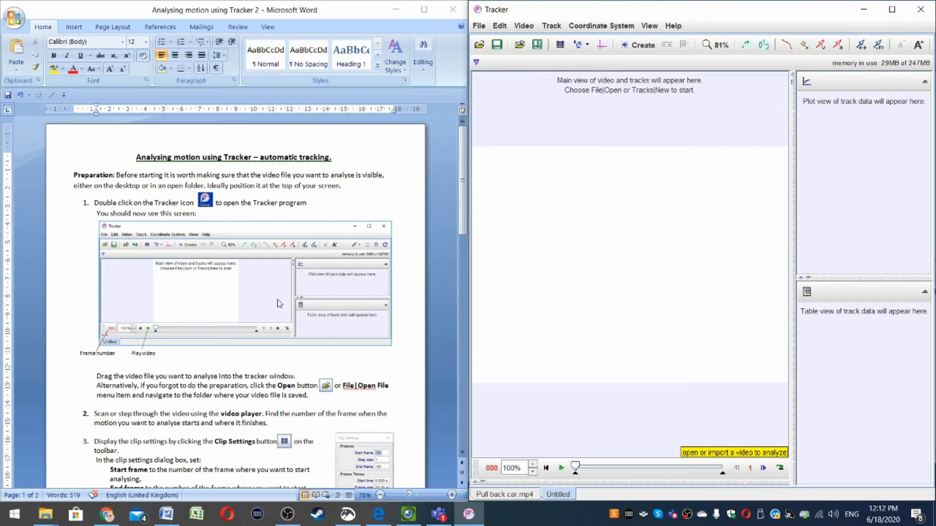
# Step: Load the Pull back car video into Tracker by dropping the file from the folder onto the video area
pyautogui.click(397, 13)
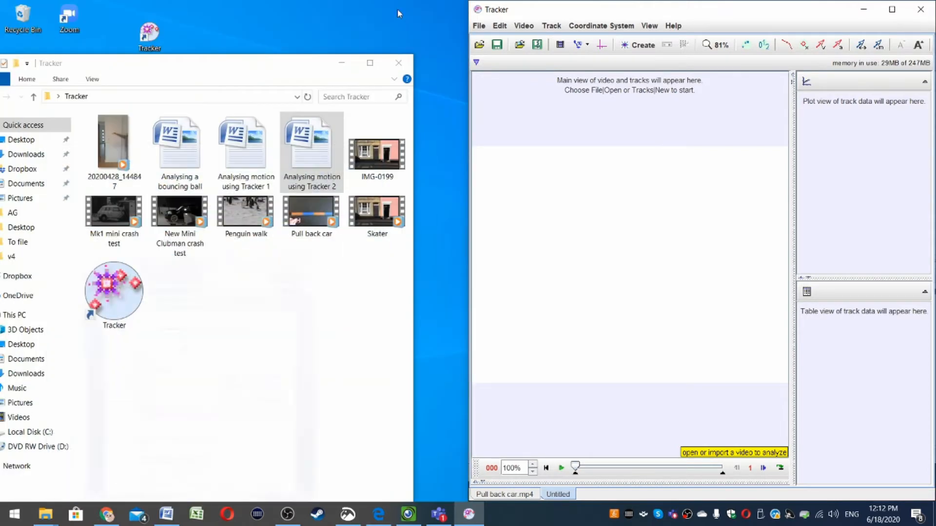
pyautogui.click(307, 220)
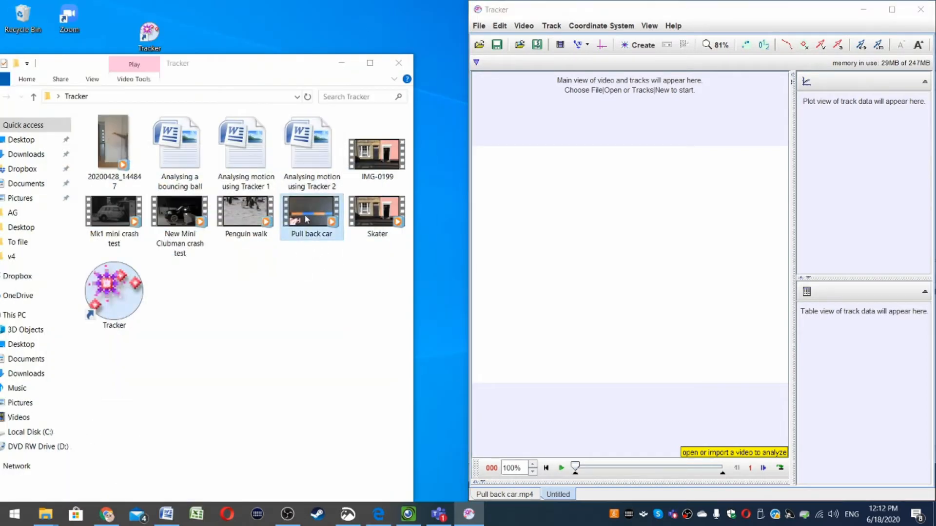
pyautogui.moveTo(306, 219); pyautogui.dragTo(630, 278)
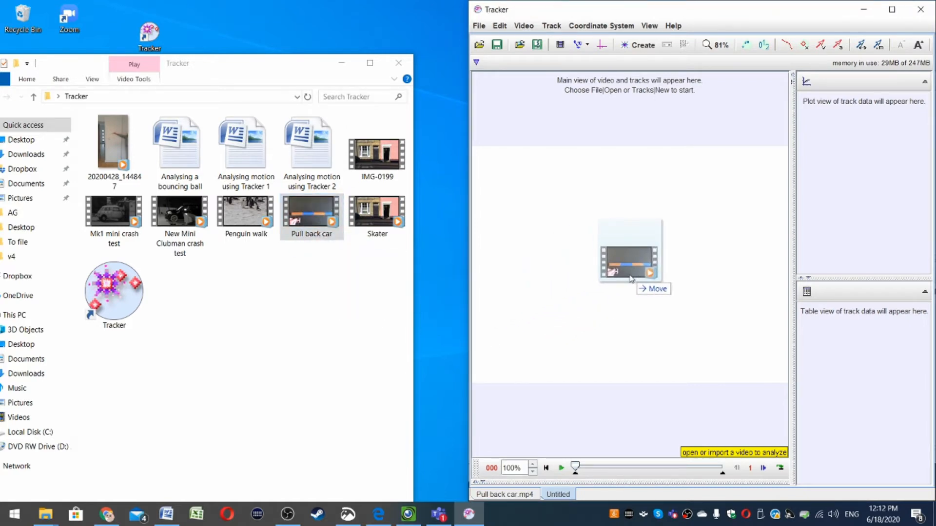
pyautogui.moveTo(630, 279); pyautogui.dragTo(631, 279)
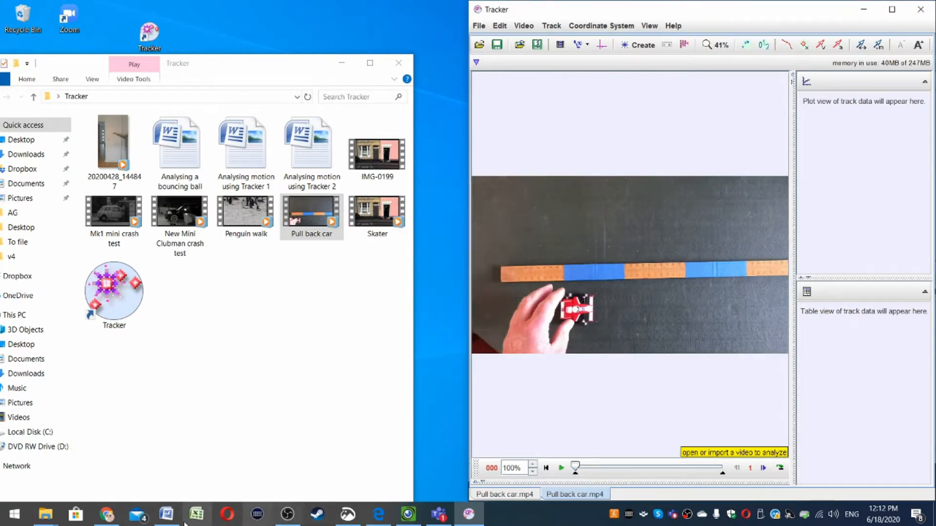
# Step: Play the video and scroll through the instruction document to the clip settings step
pyautogui.click(166, 515)
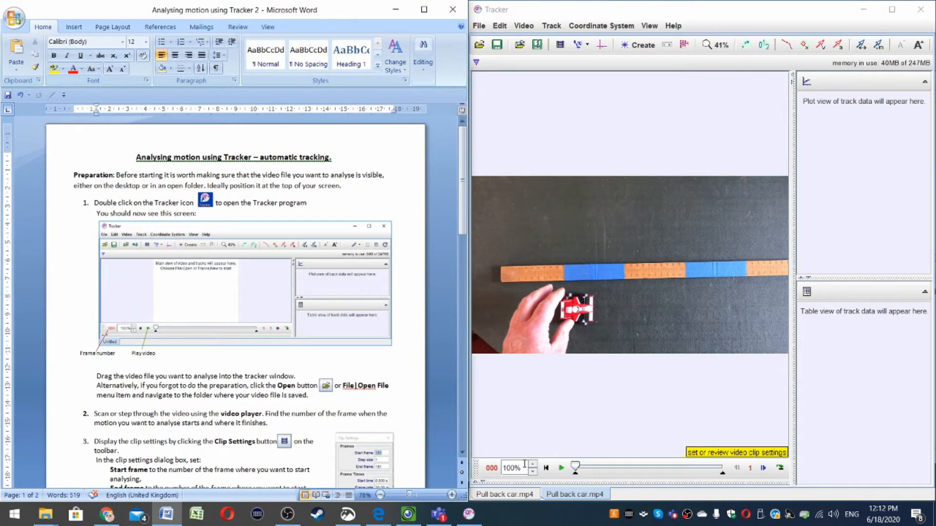
pyautogui.click(560, 469)
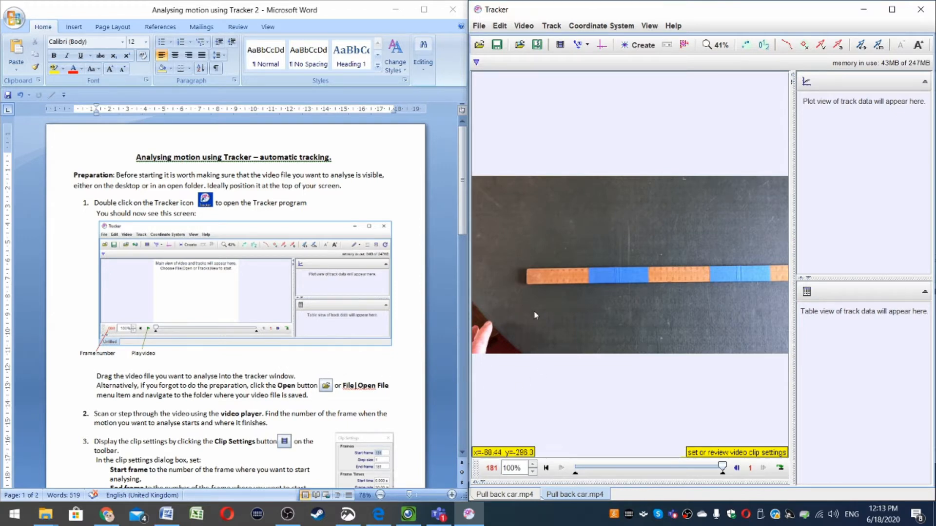
pyautogui.scroll(-2, 245, 395)
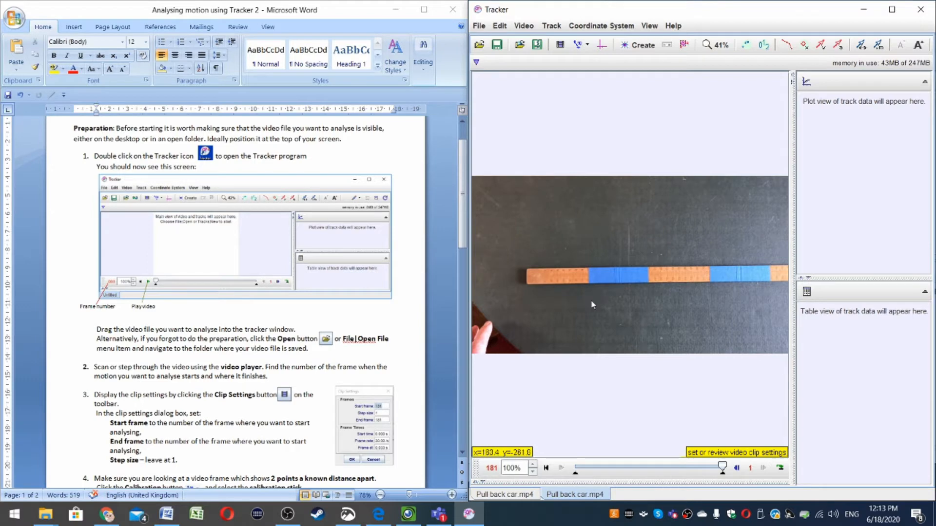
pyautogui.scroll(-3, 263, 335)
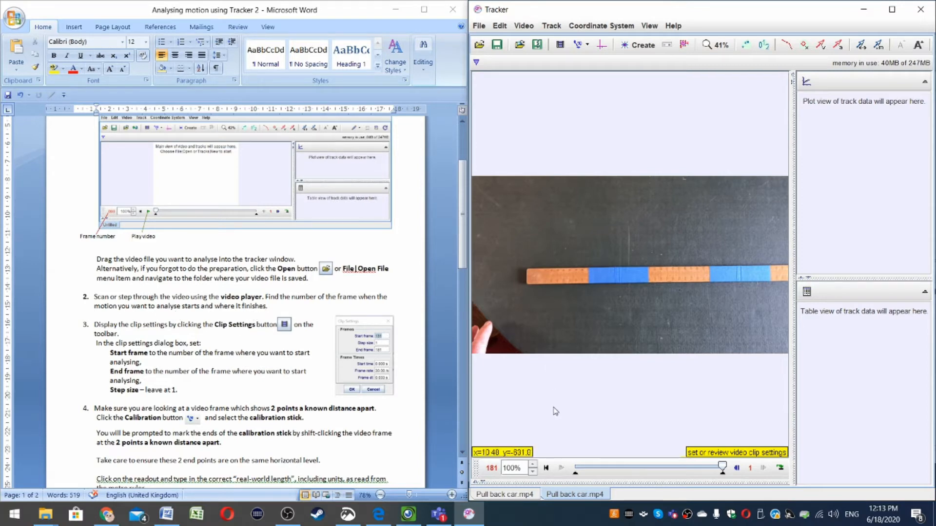
# Step: Scrub and step through the video frames to find where the car's motion starts and ends
pyautogui.moveTo(724, 469); pyautogui.dragTo(683, 469)
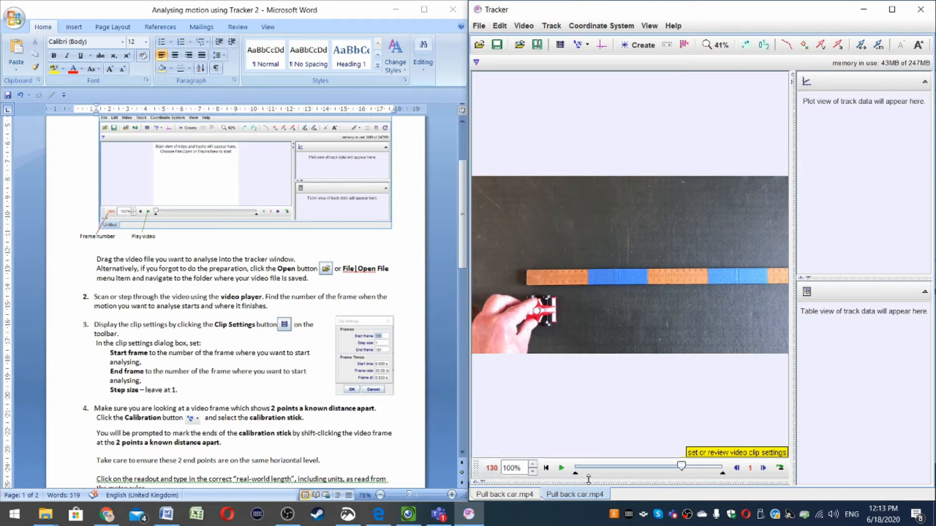
pyautogui.moveTo(681, 468); pyautogui.dragTo(702, 472)
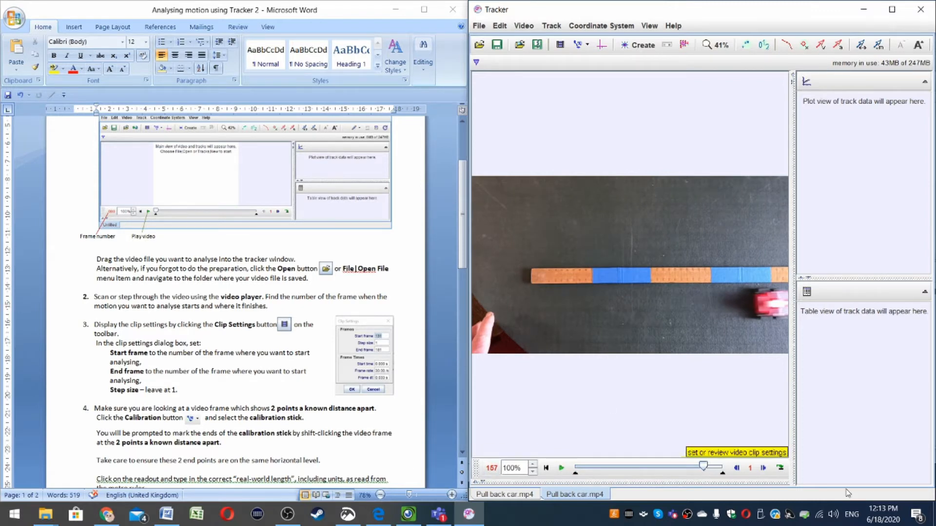
pyautogui.click(736, 469)
pyautogui.click(736, 469)
pyautogui.click(736, 468)
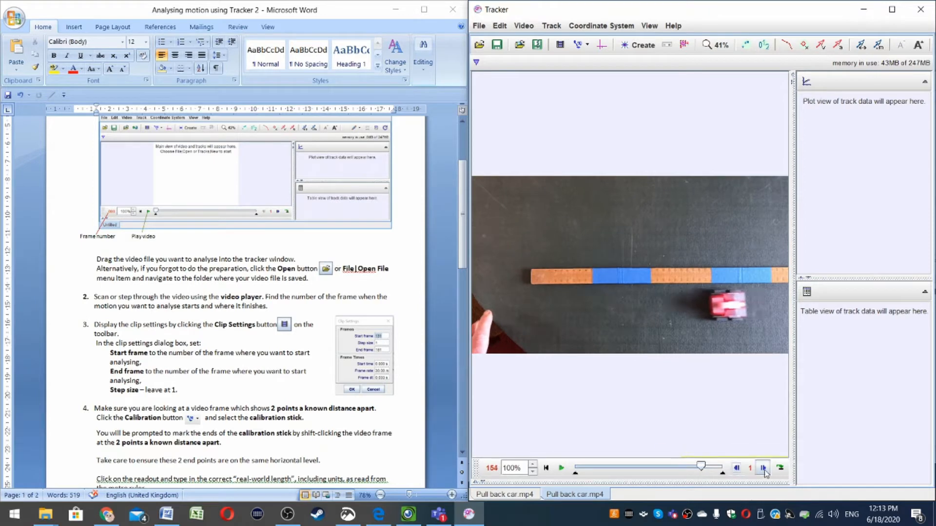
pyautogui.click(763, 469)
pyautogui.click(763, 469)
pyautogui.click(737, 469)
pyautogui.click(736, 469)
pyautogui.click(736, 468)
pyautogui.click(763, 468)
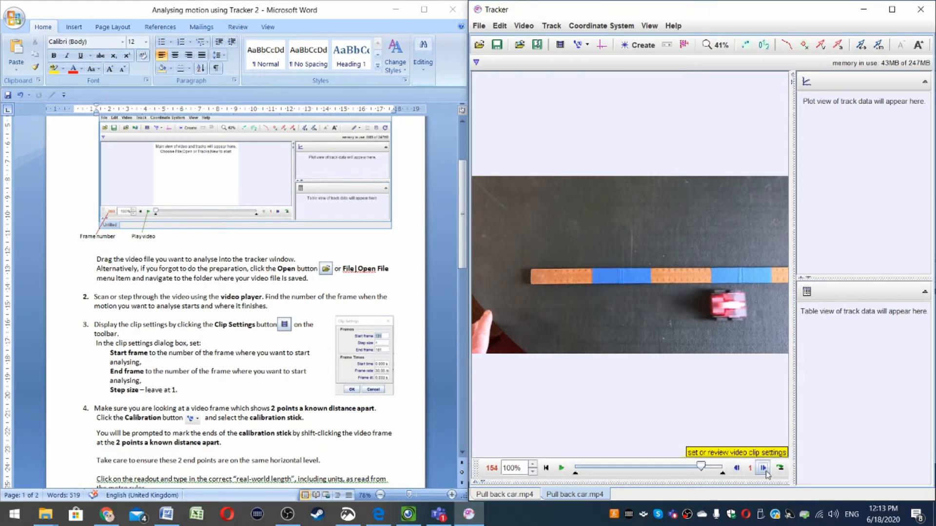
pyautogui.click(766, 473)
pyautogui.click(737, 469)
pyautogui.click(763, 469)
pyautogui.click(763, 469)
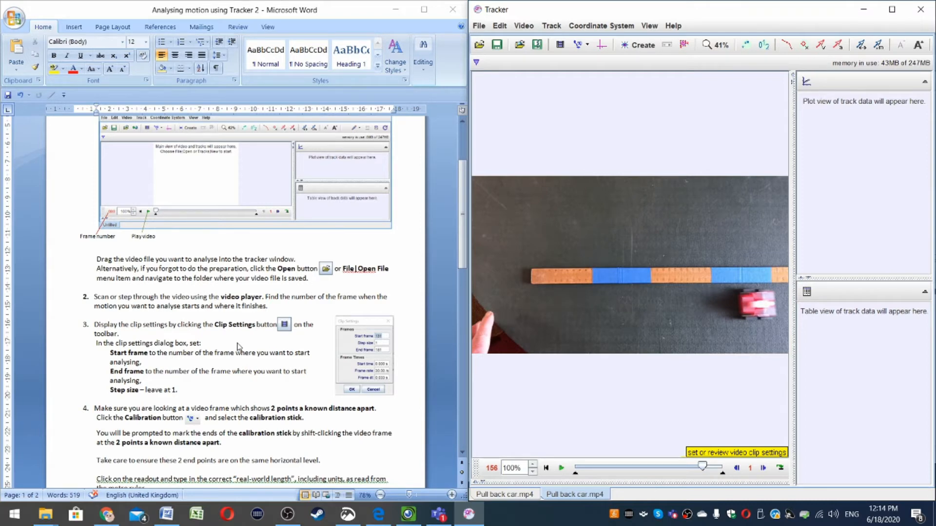
# Step: Set the clip's start frame to 130, end frame to 156 and step size to 3
pyautogui.click(560, 49)
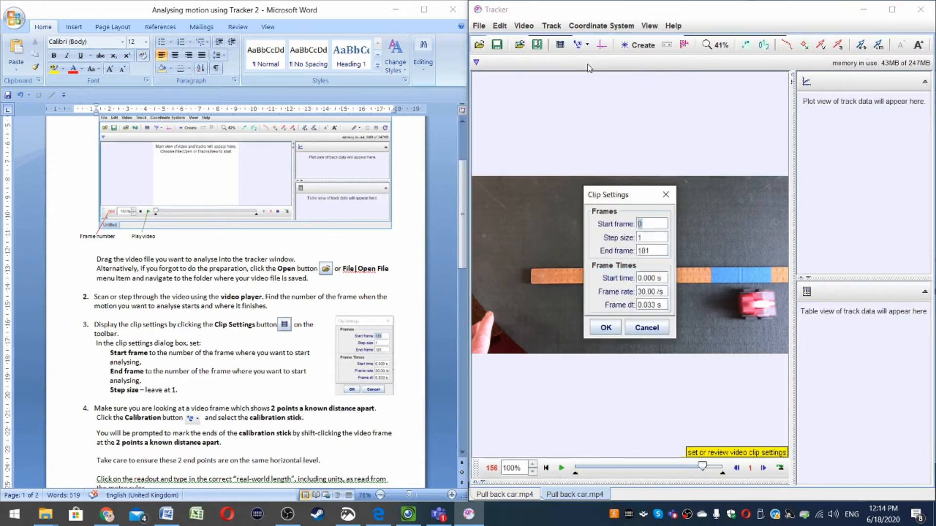
pyautogui.press('BackSpace')
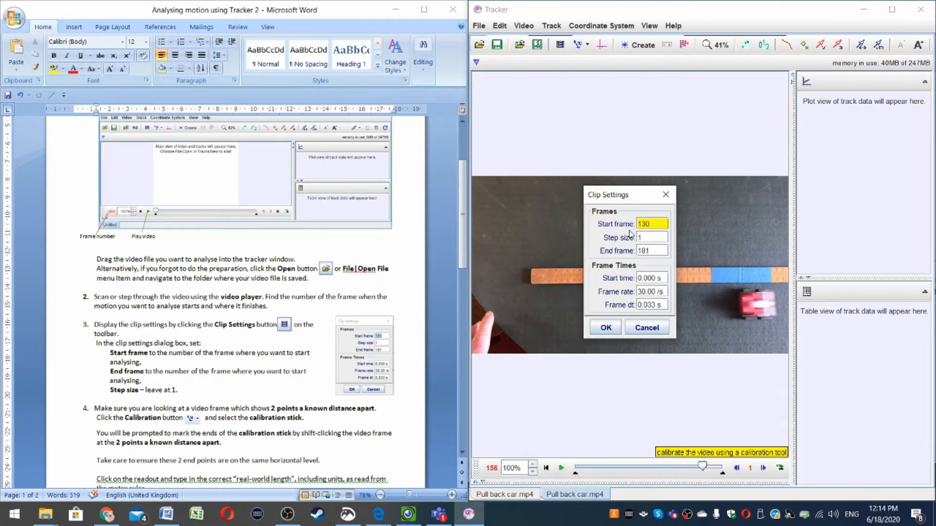
pyautogui.click(654, 251)
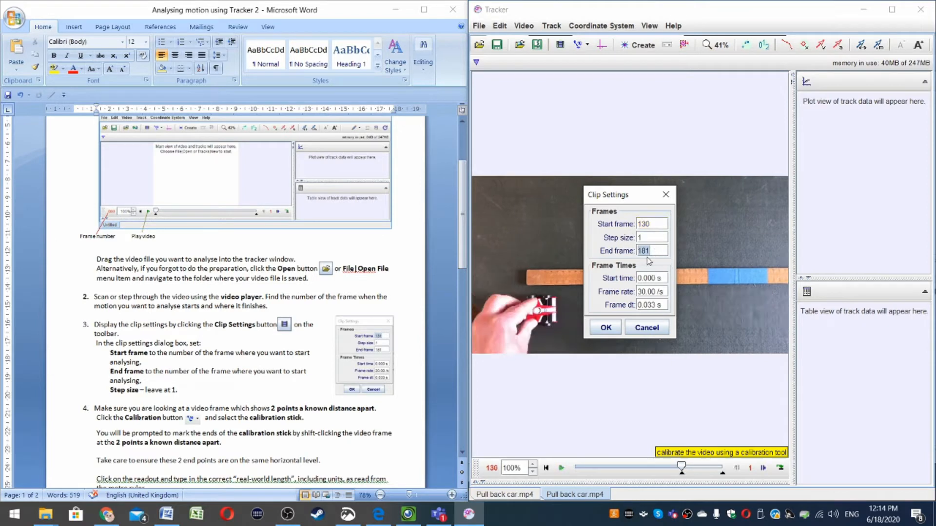
pyautogui.press('BackSpace')
pyautogui.write('156')
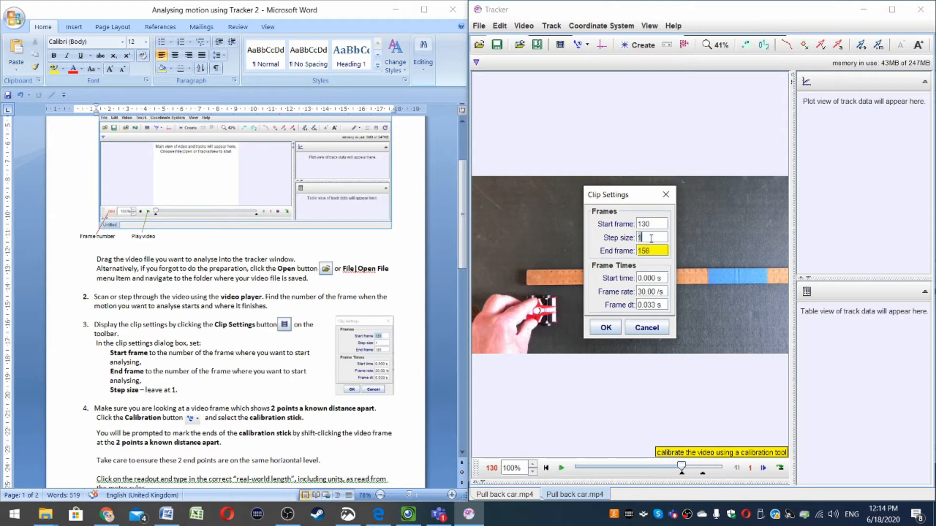
pyautogui.click(658, 238)
pyautogui.press('BackSpace')
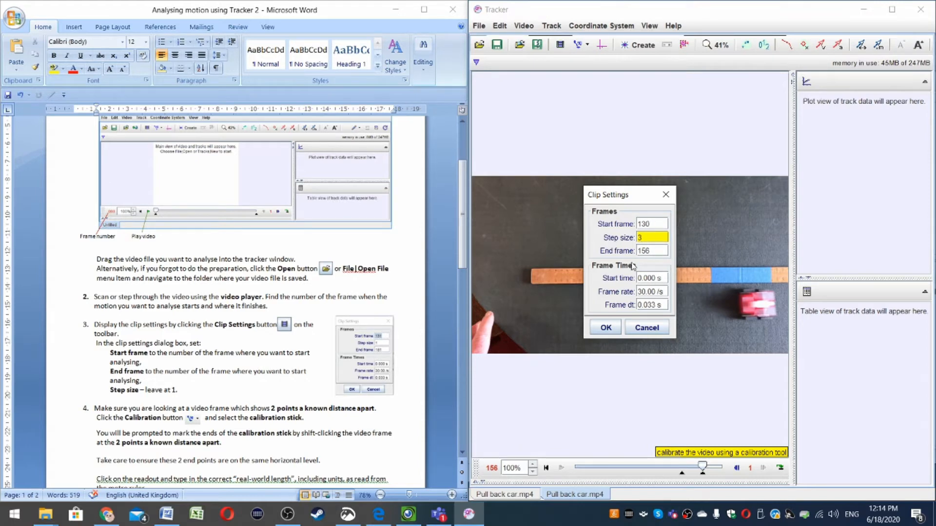
pyautogui.click(613, 330)
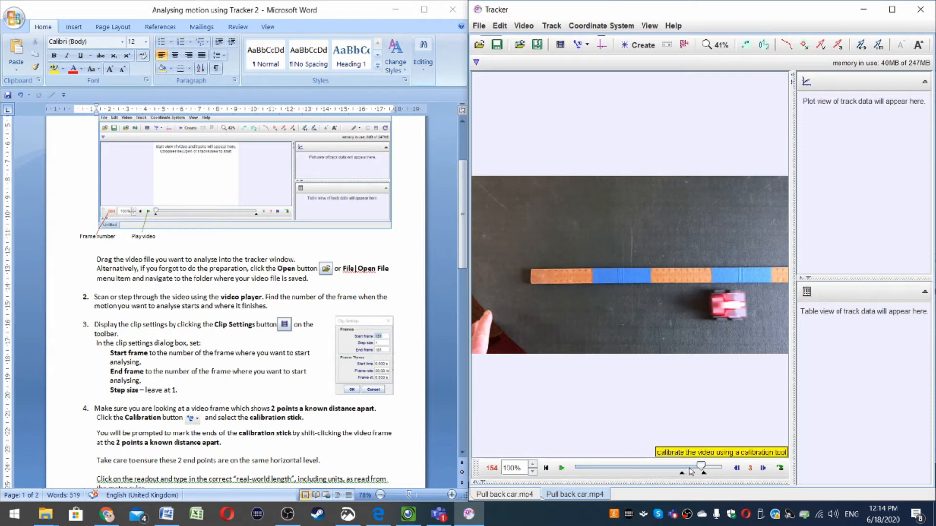
# Step: Play the trimmed clip from its start frame and review the clip settings again
pyautogui.moveTo(703, 468); pyautogui.dragTo(680, 469)
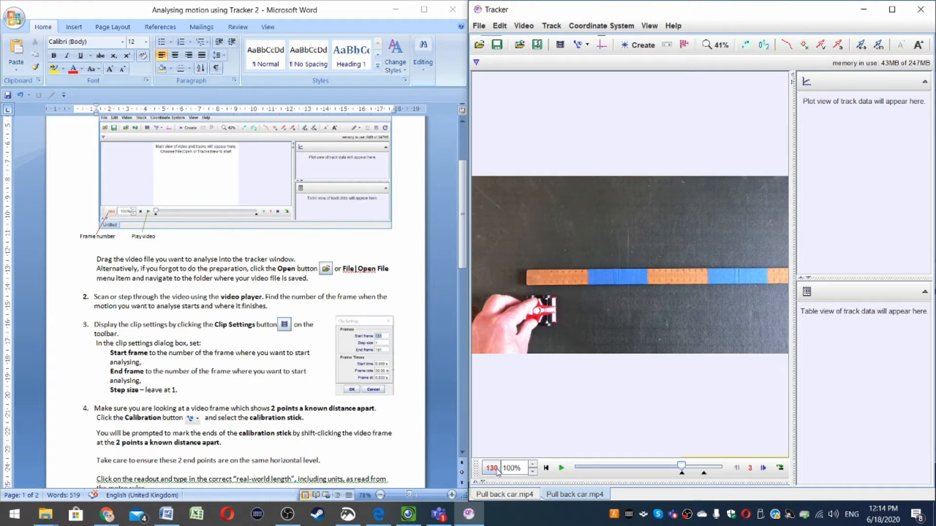
pyautogui.click(561, 468)
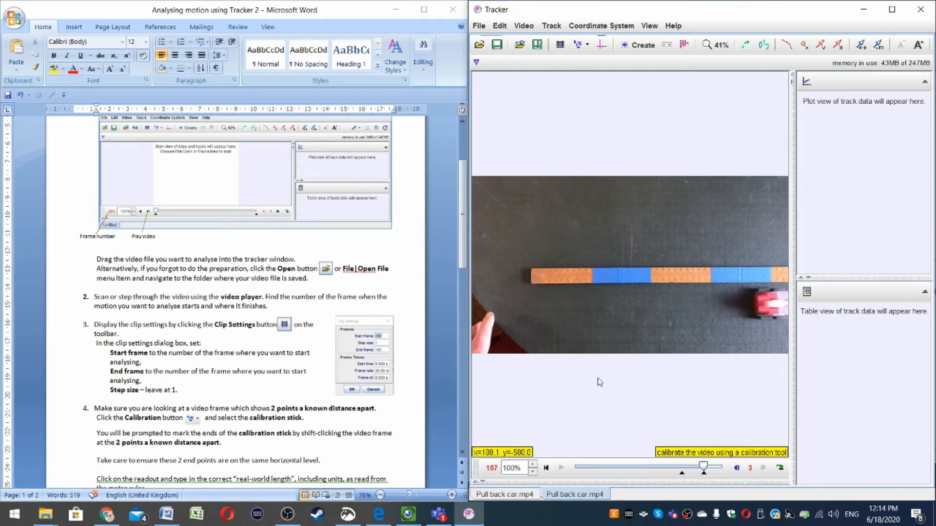
pyautogui.click(560, 45)
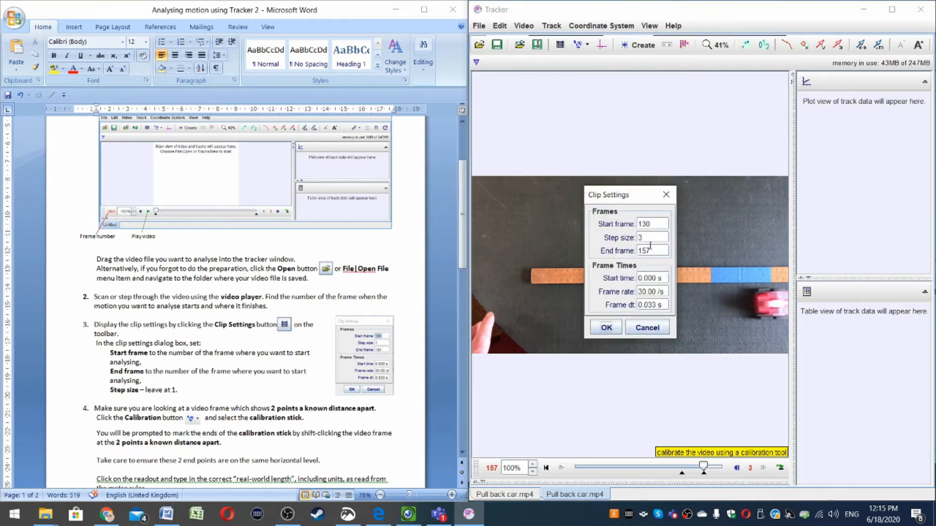
pyautogui.click(606, 328)
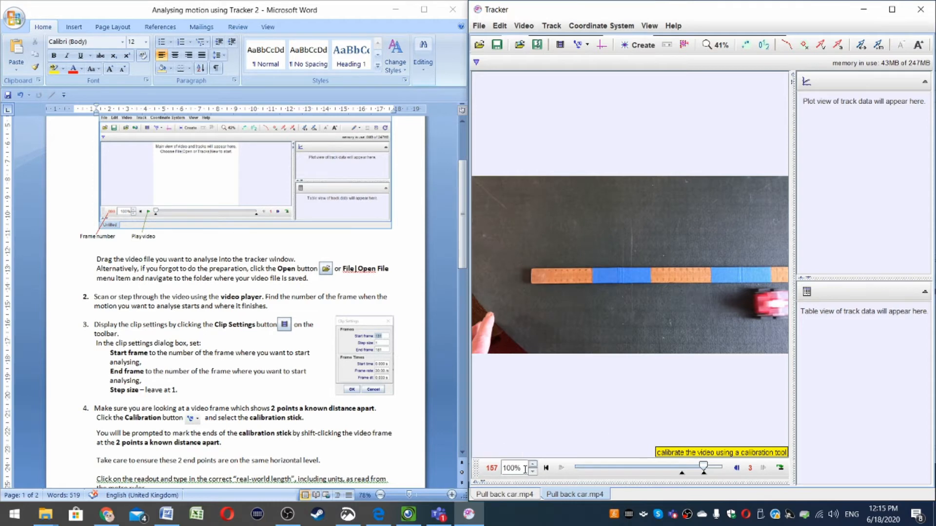
pyautogui.moveTo(702, 469); pyautogui.dragTo(682, 468)
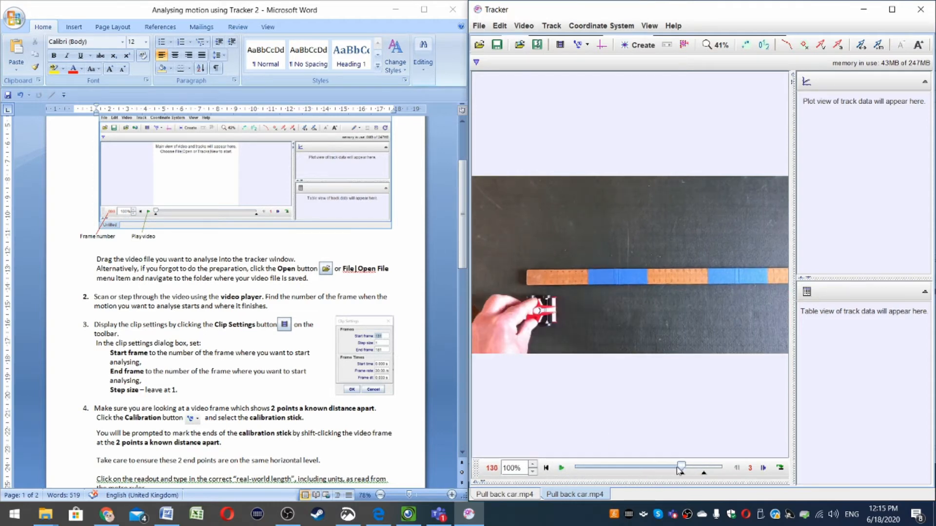
pyautogui.moveTo(681, 469)
pyautogui.mouseDown()
pyautogui.moveTo(711, 469)
pyautogui.moveTo(681, 469)
pyautogui.mouseUp()
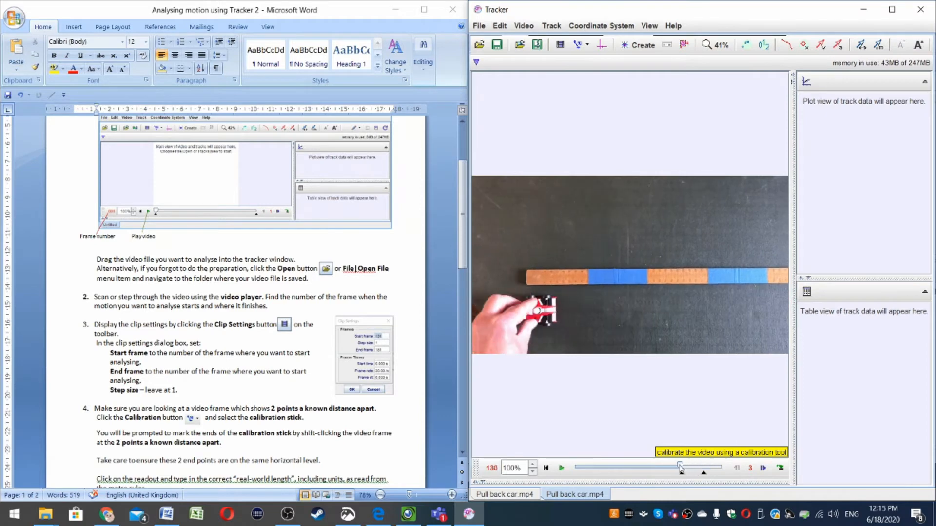
pyautogui.click(562, 468)
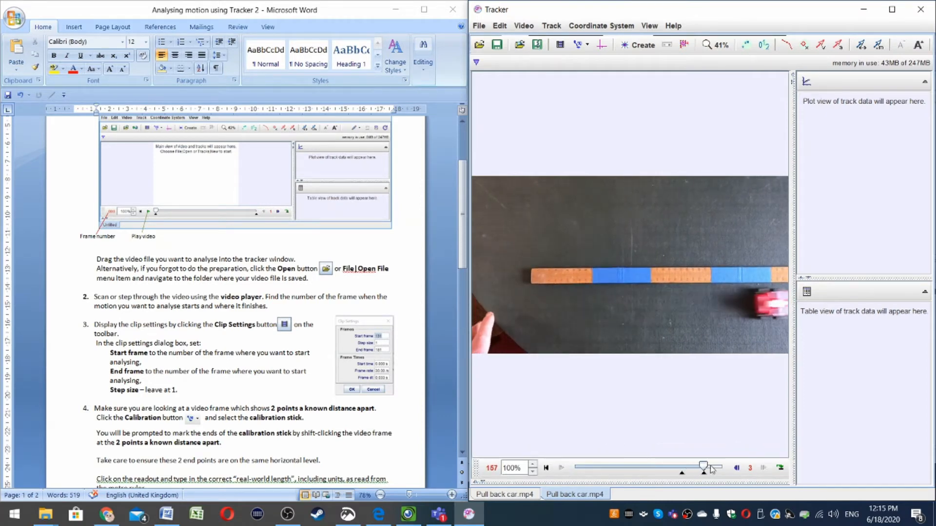
pyautogui.moveTo(705, 468); pyautogui.dragTo(681, 468)
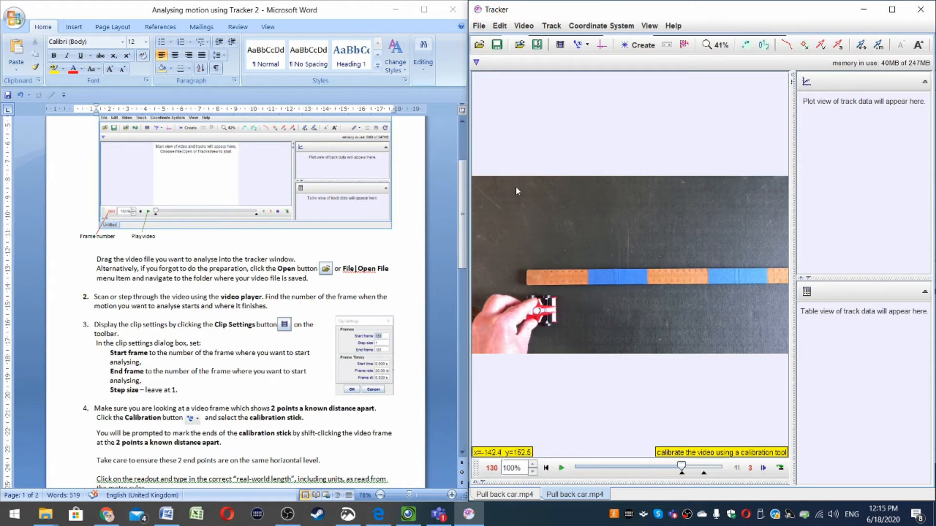
# Step: Add a calibration stick spanning the ruler's two marked ends and set its length to 0.350 m
pyautogui.click(586, 45)
pyautogui.moveTo(586, 62)
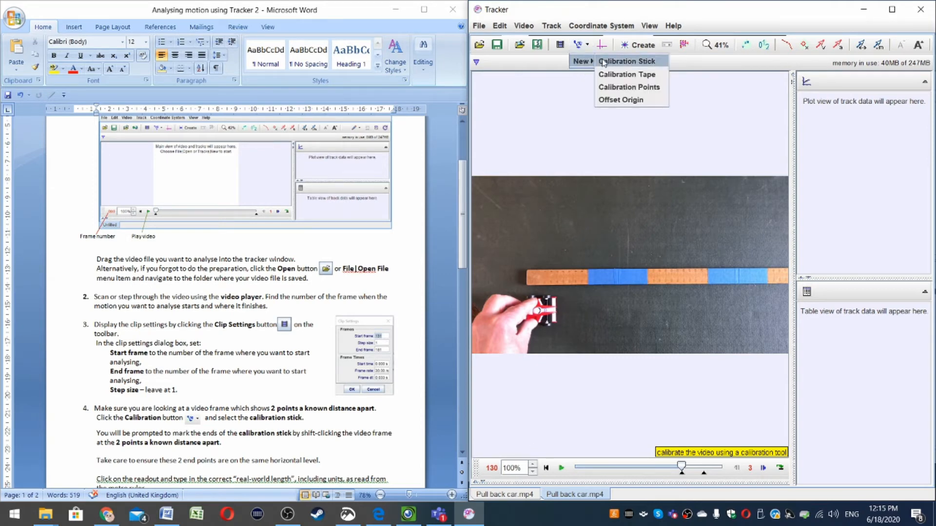
pyautogui.click(624, 63)
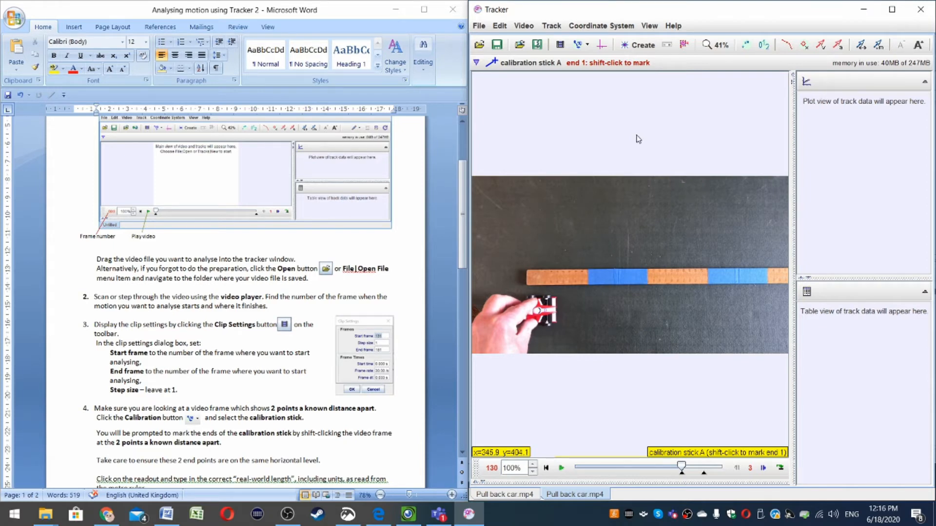
pyautogui.keyDown('shift'); pyautogui.click(557, 277); pyautogui.keyUp('shift')
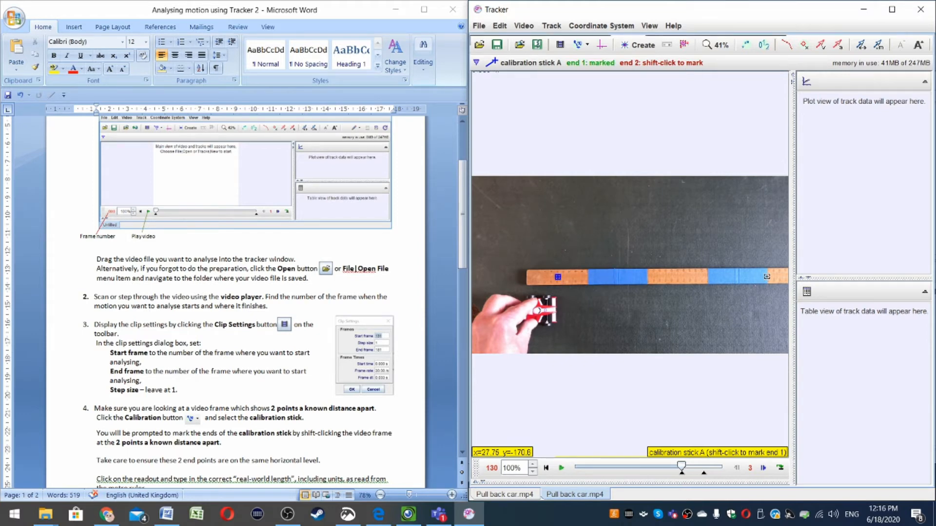
pyautogui.keyDown('shift'); pyautogui.click(767, 277); pyautogui.keyUp('shift')
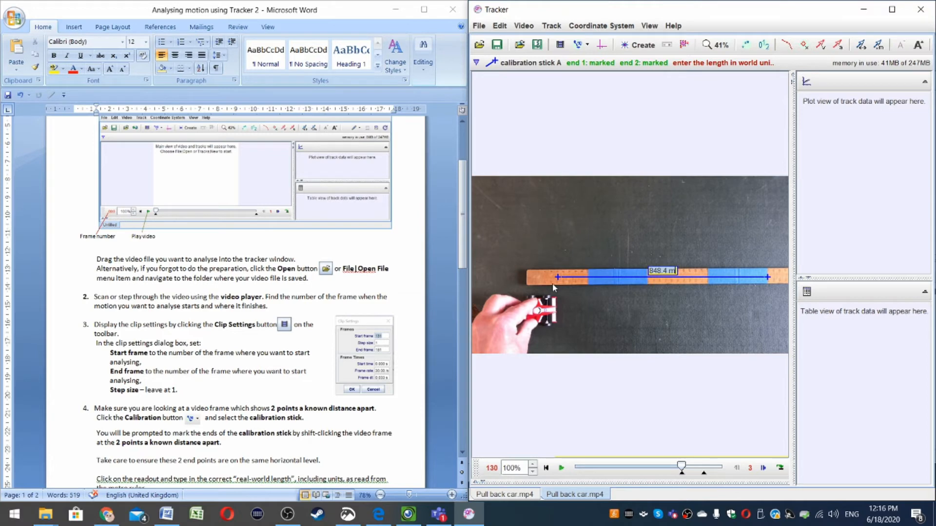
pyautogui.press('BackSpace')
pyautogui.press('Return')
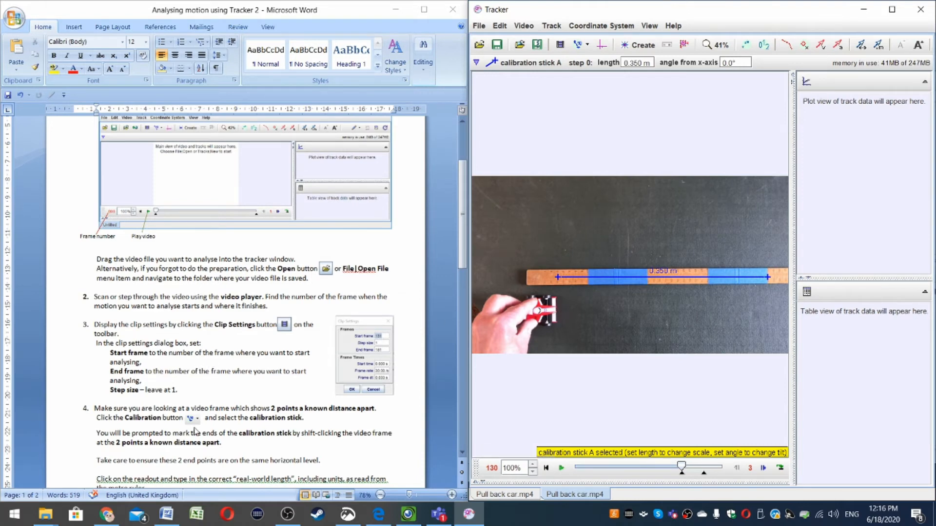
pyautogui.scroll(-2, 195, 431)
pyautogui.scroll(-1, 201, 424)
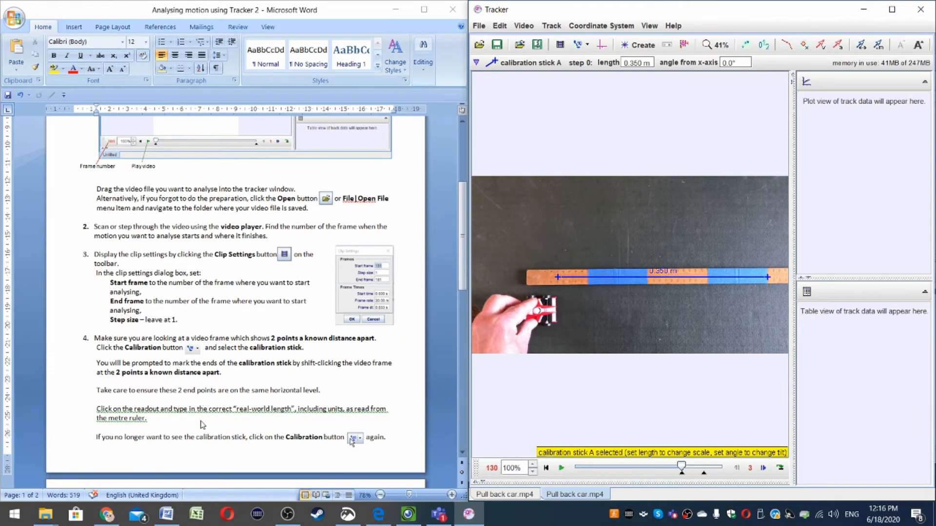
# Step: Show the coordinate axes and move the origin onto the front of the car at its starting position
pyautogui.scroll(-1, 202, 424)
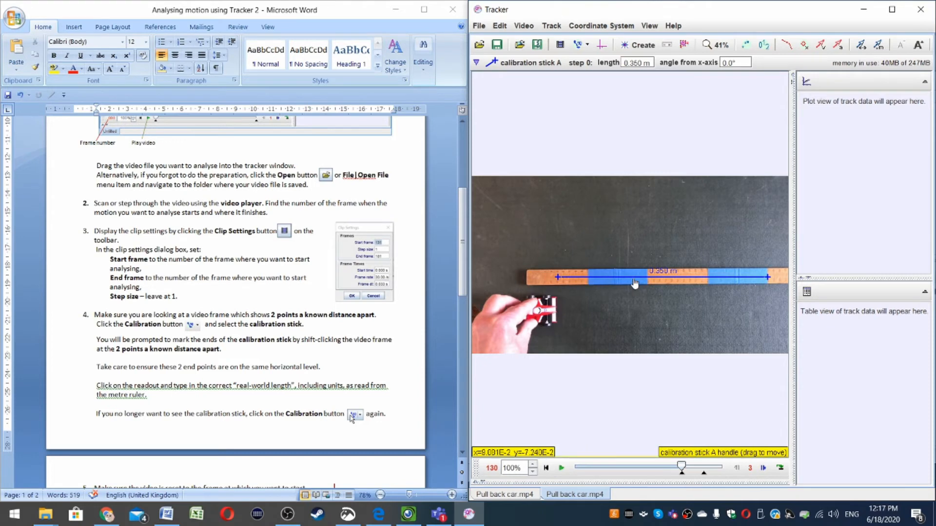
pyautogui.scroll(-5, 186, 361)
pyautogui.scroll(-2, 193, 359)
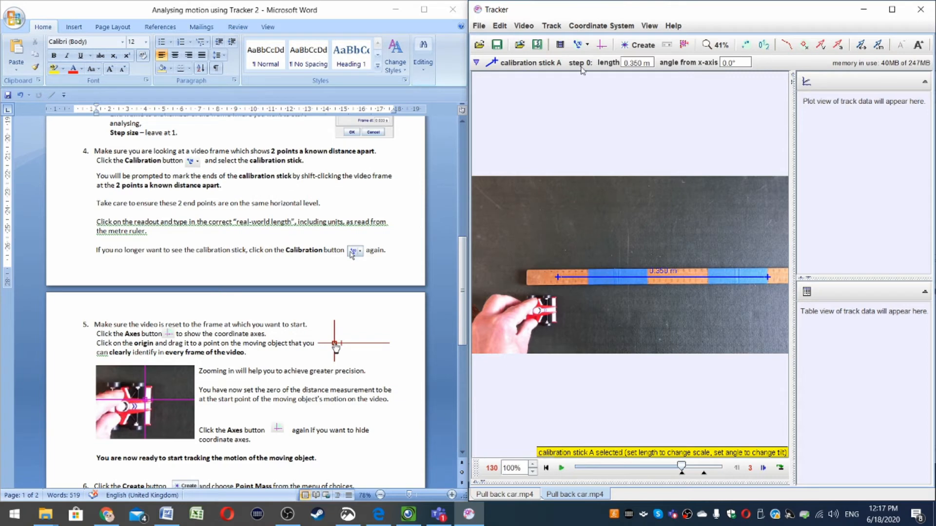
pyautogui.click(602, 46)
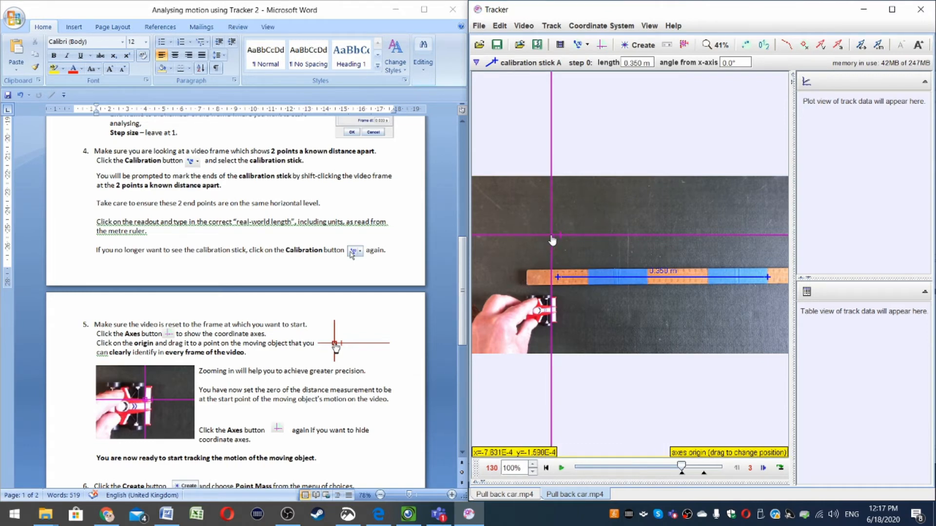
pyautogui.moveTo(553, 239); pyautogui.dragTo(558, 315)
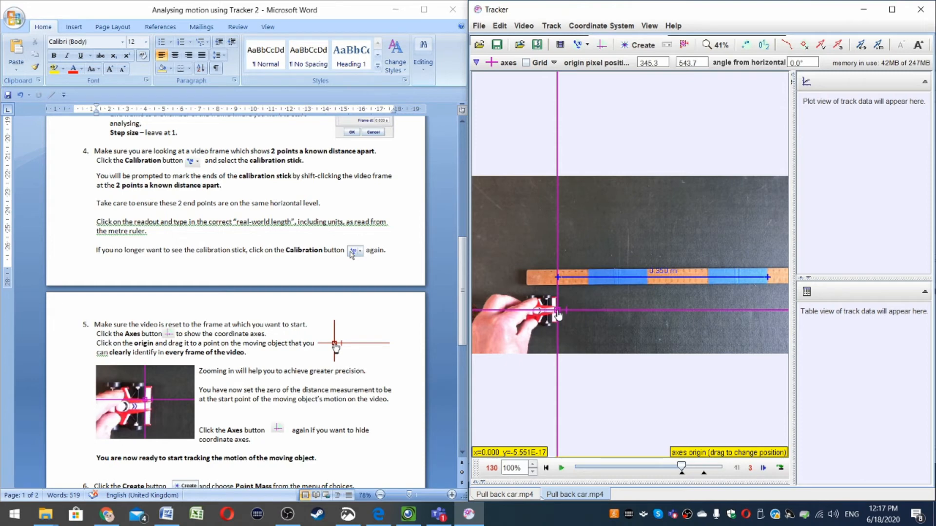
pyautogui.moveTo(559, 315); pyautogui.dragTo(558, 315)
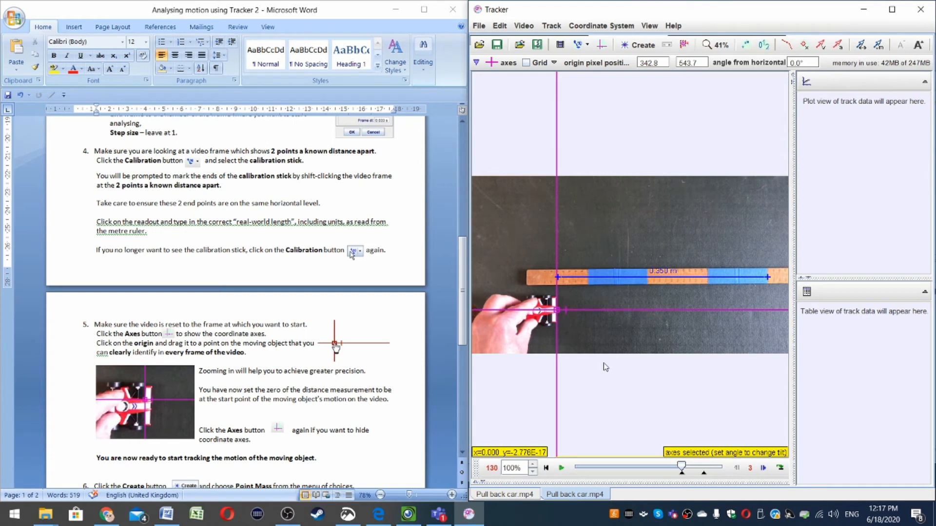
# Step: Create a Point Mass track for the car and start marking its position on the video
pyautogui.scroll(-4, 325, 396)
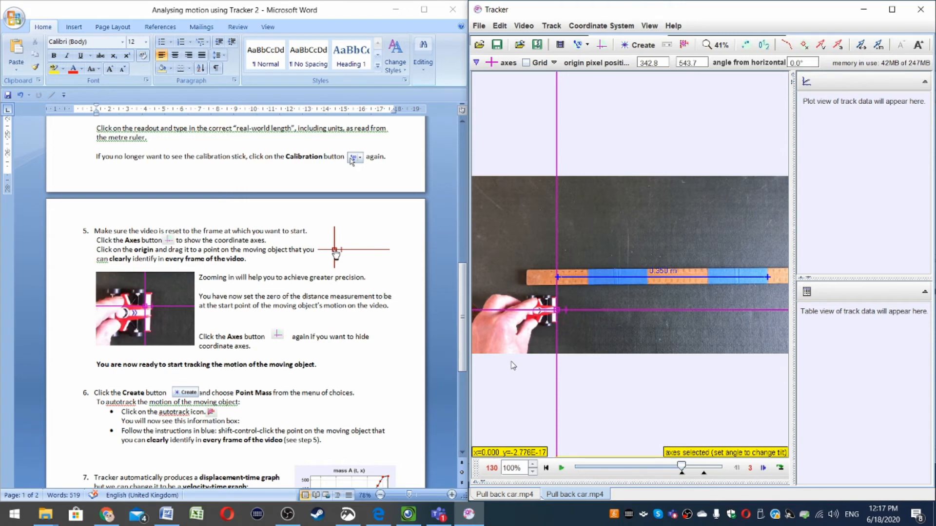
pyautogui.scroll(-5, 312, 393)
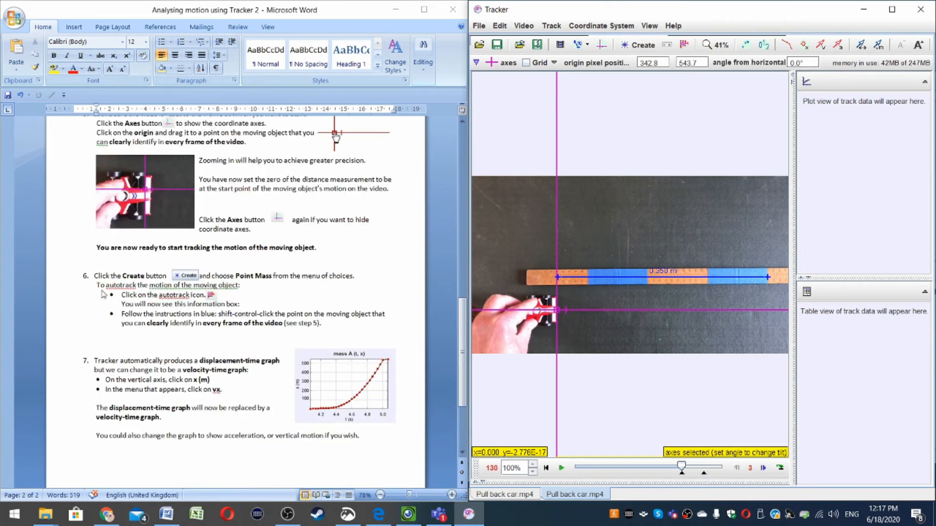
pyautogui.click(637, 45)
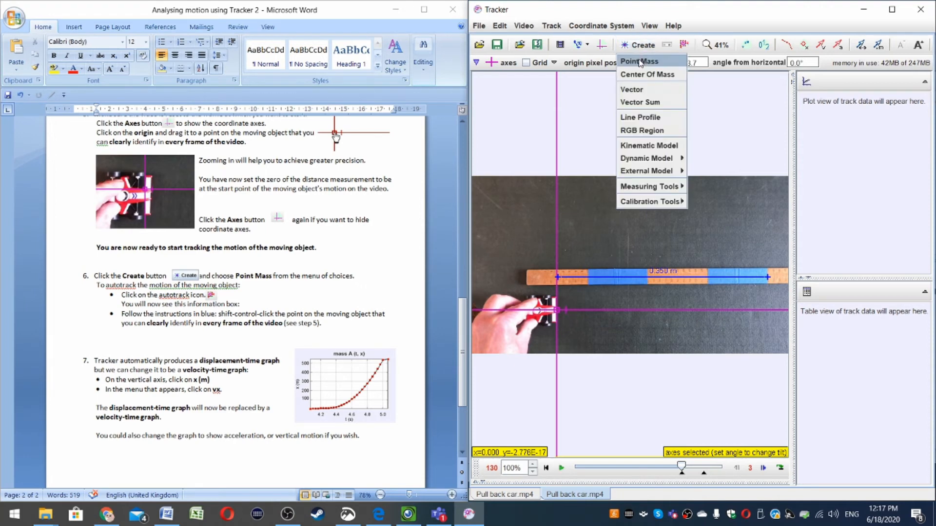
pyautogui.click(639, 61)
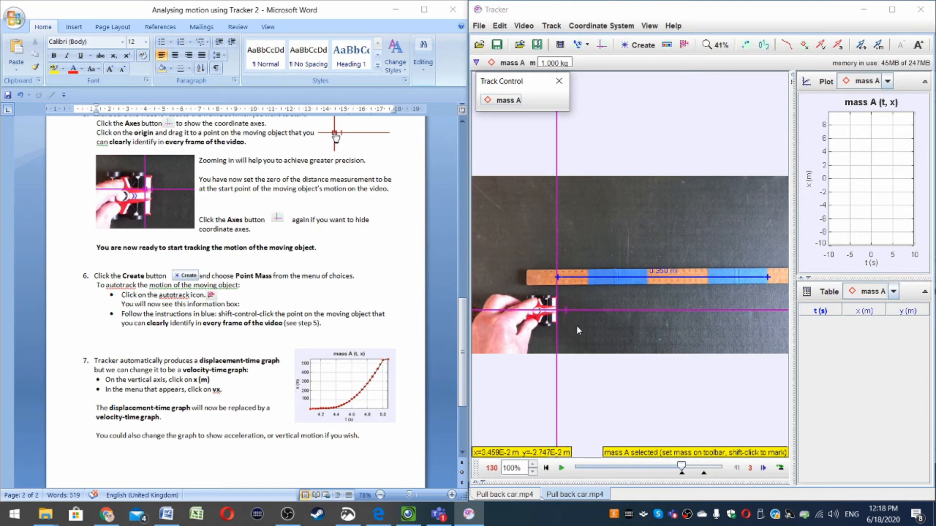
pyautogui.press('shift')
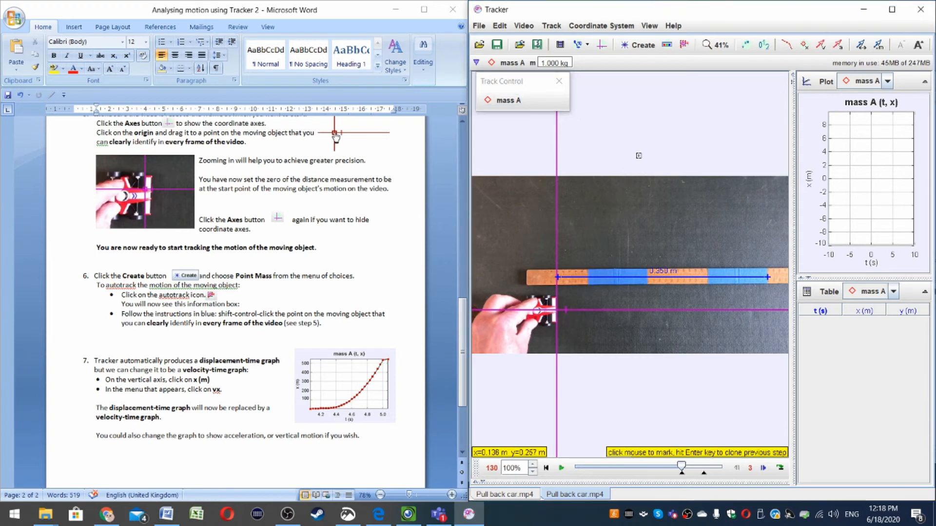